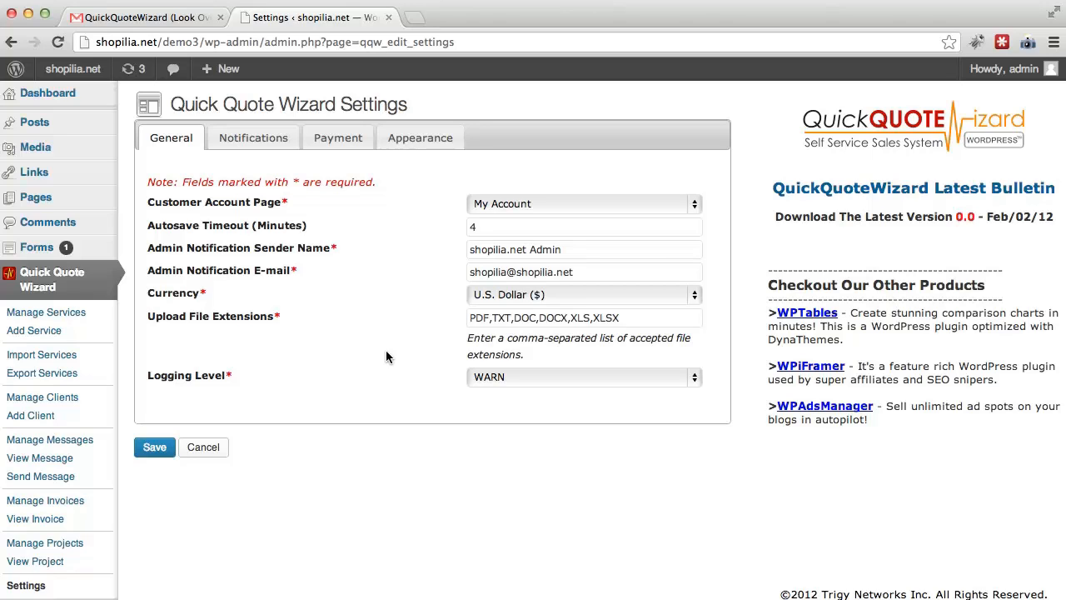
- Check the available customer account pages and set the autosave timeout to 0 minutes
click(520, 205)
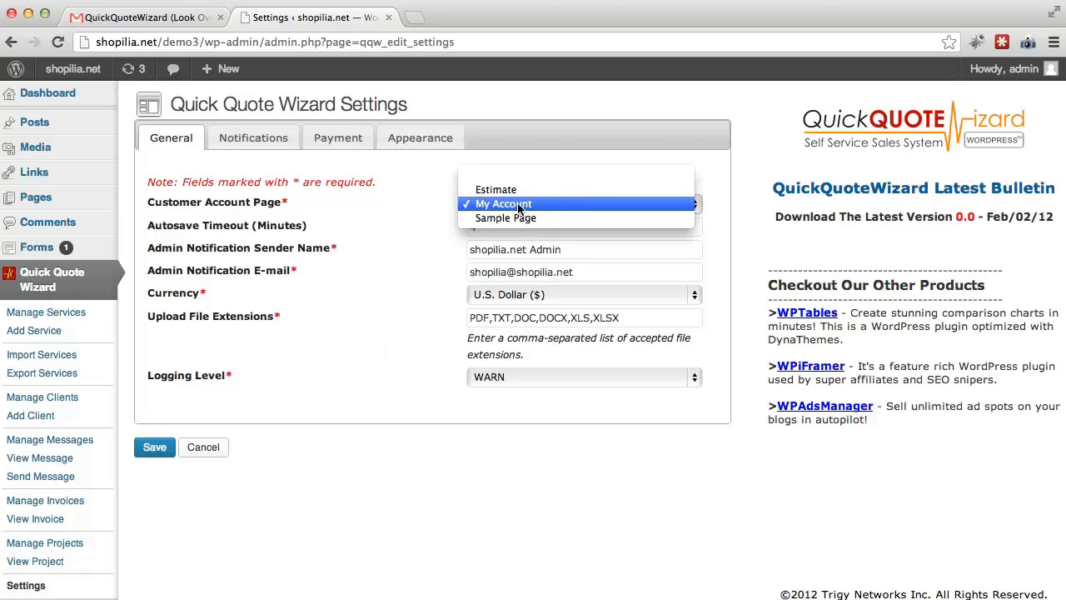
click(443, 214)
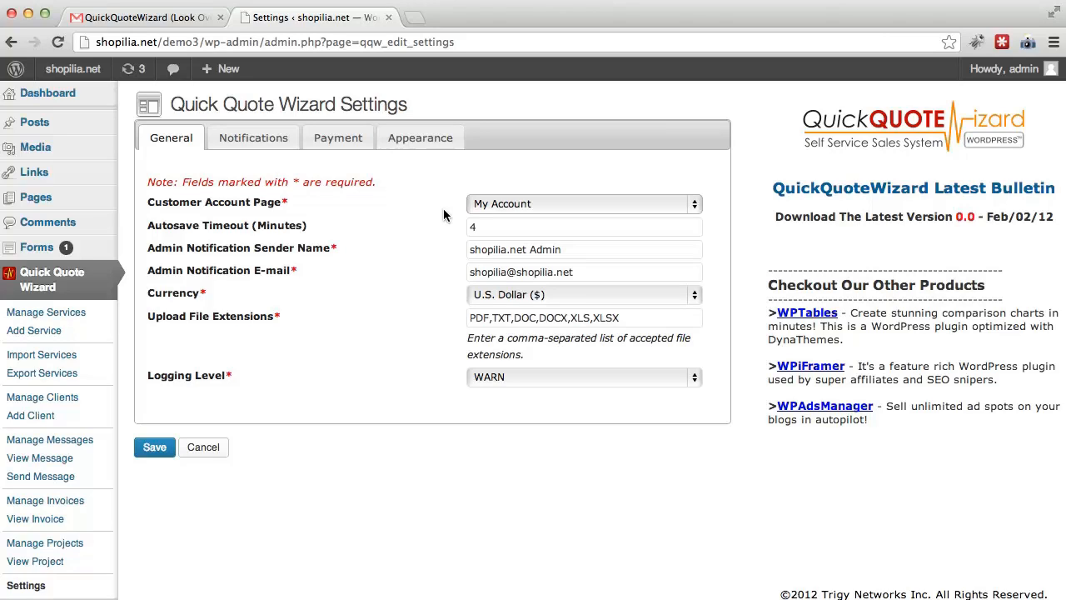
double_click(483, 227)
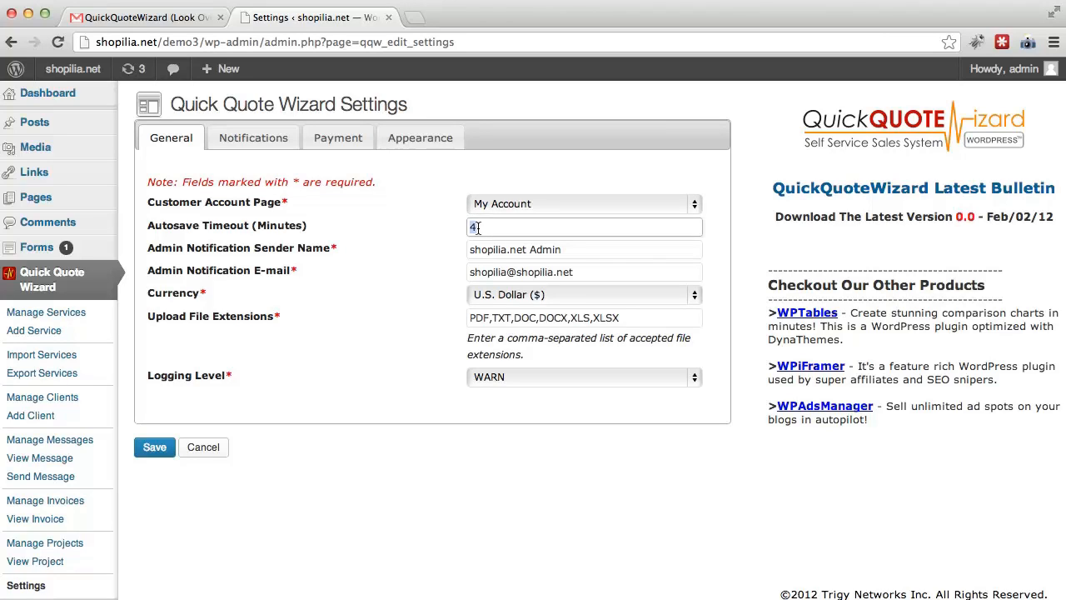
text(0)
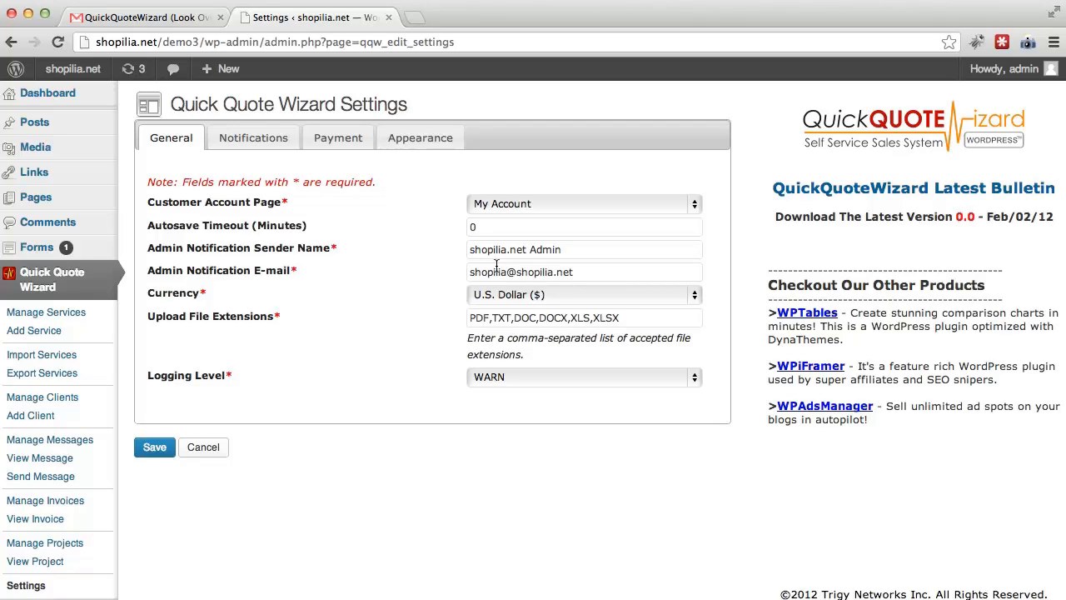
- Set the admin notification sender name to Admin
drag(583, 253, 455, 254)
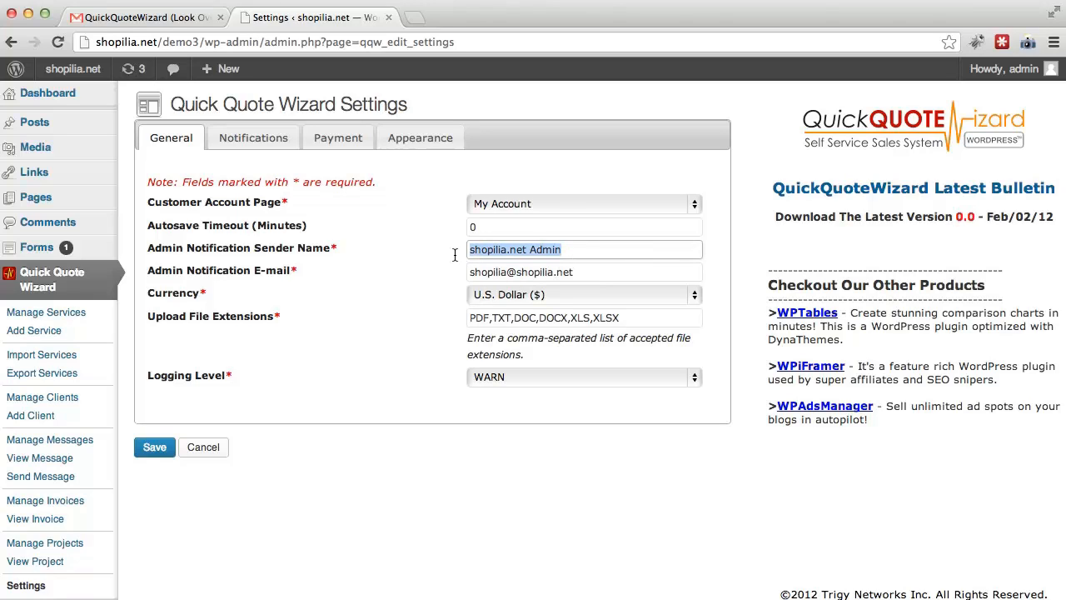
text(Admin)
key(Tab)
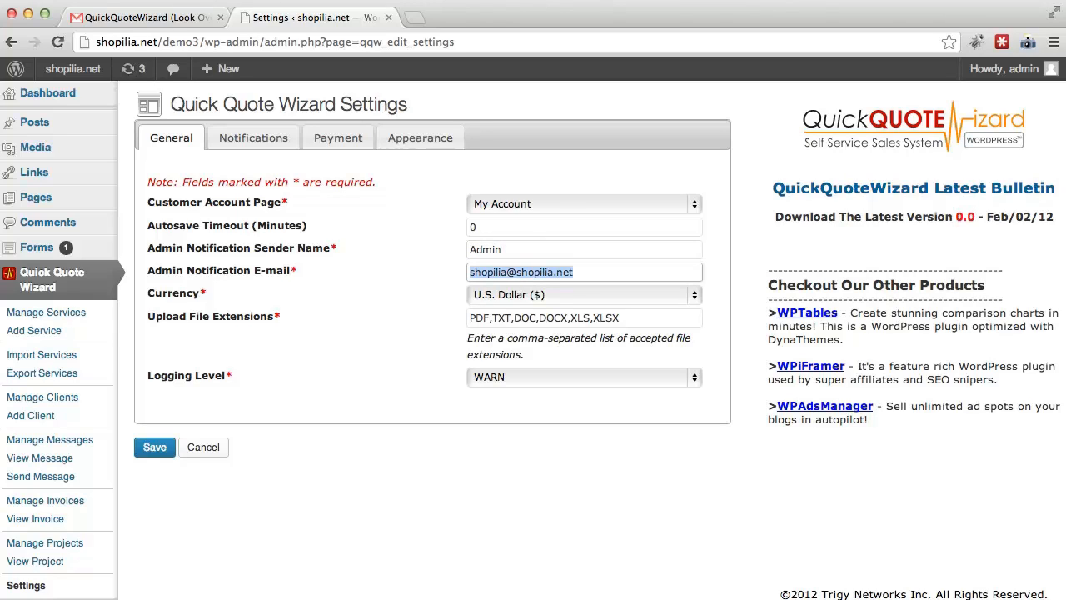
click(439, 289)
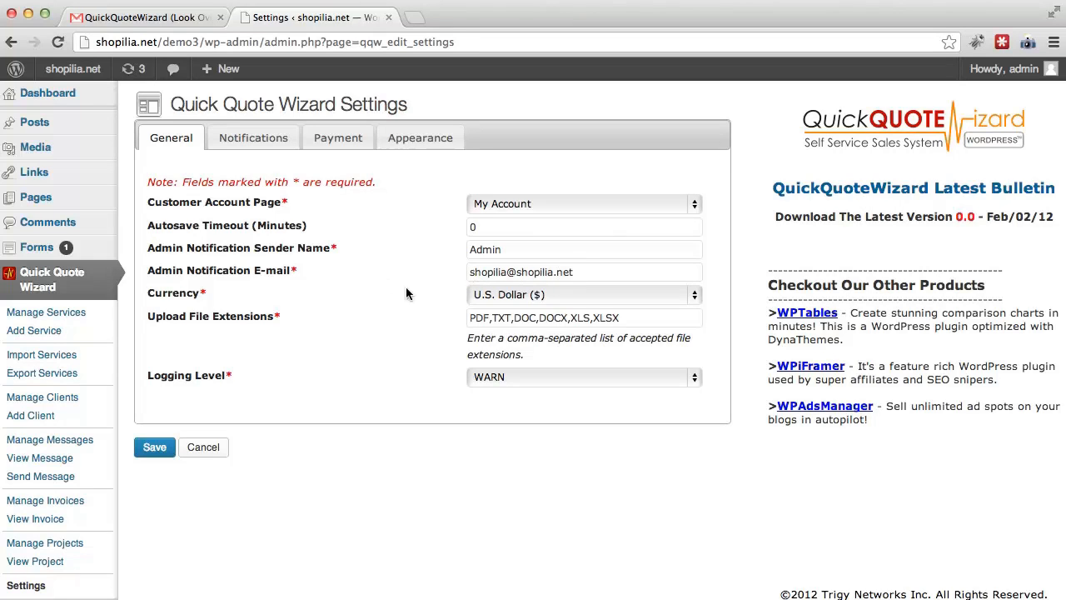
- Set the currency to Euro (€) in the general settings
scroll(369, 296, down, 1)
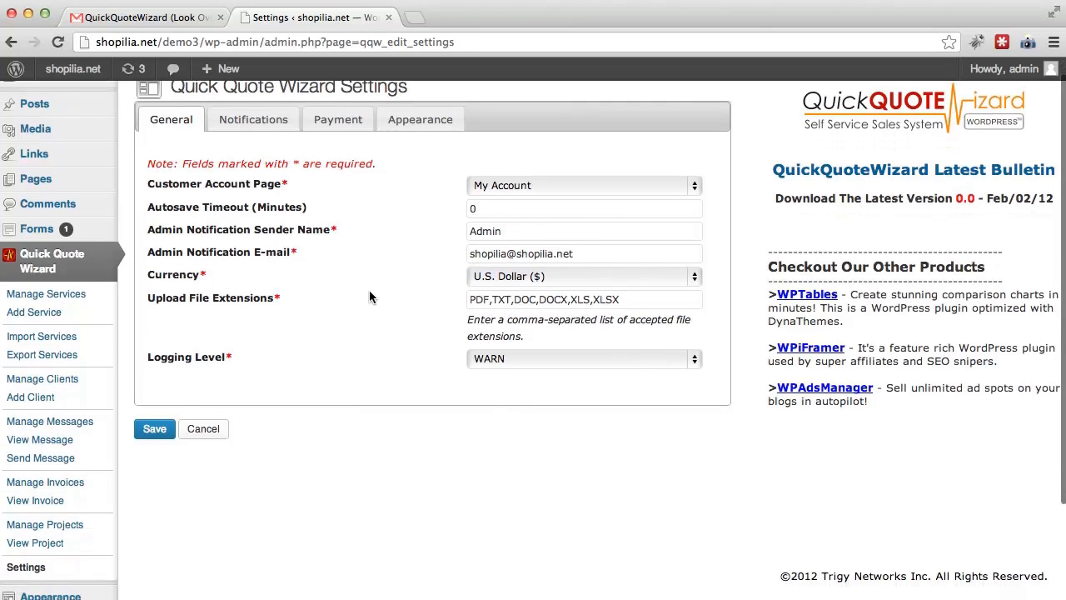
click(521, 282)
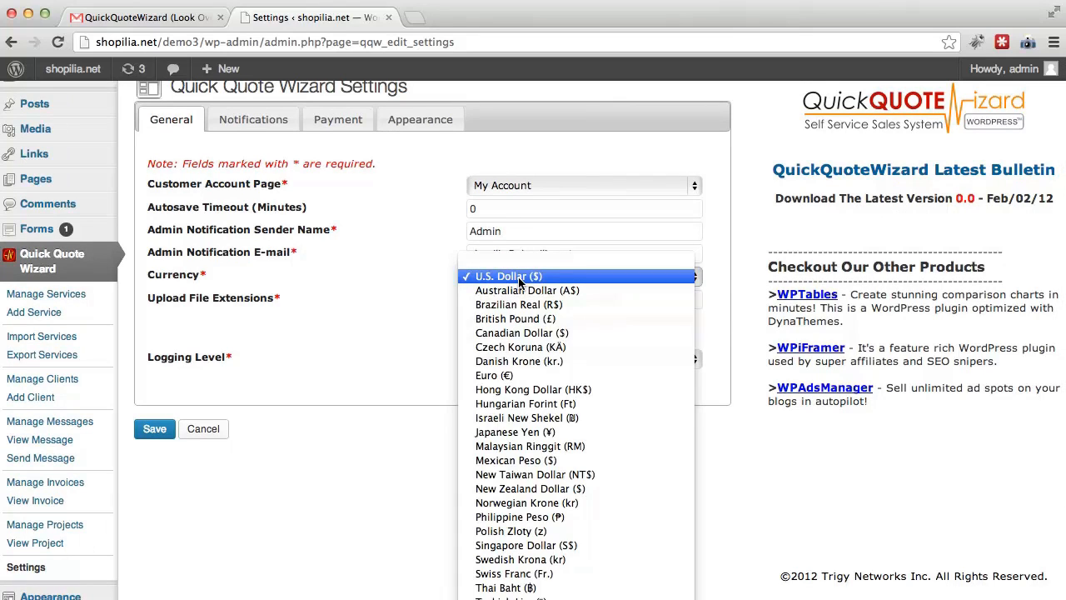
click(565, 380)
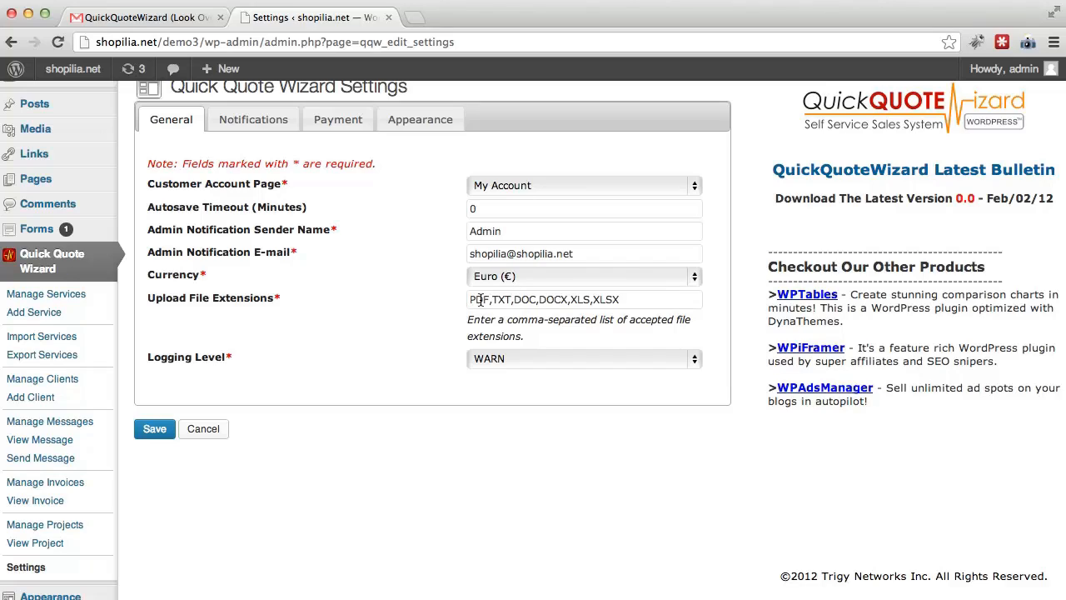
- Add PPT and PPTX to the end of the accepted upload file extensions
click(644, 303)
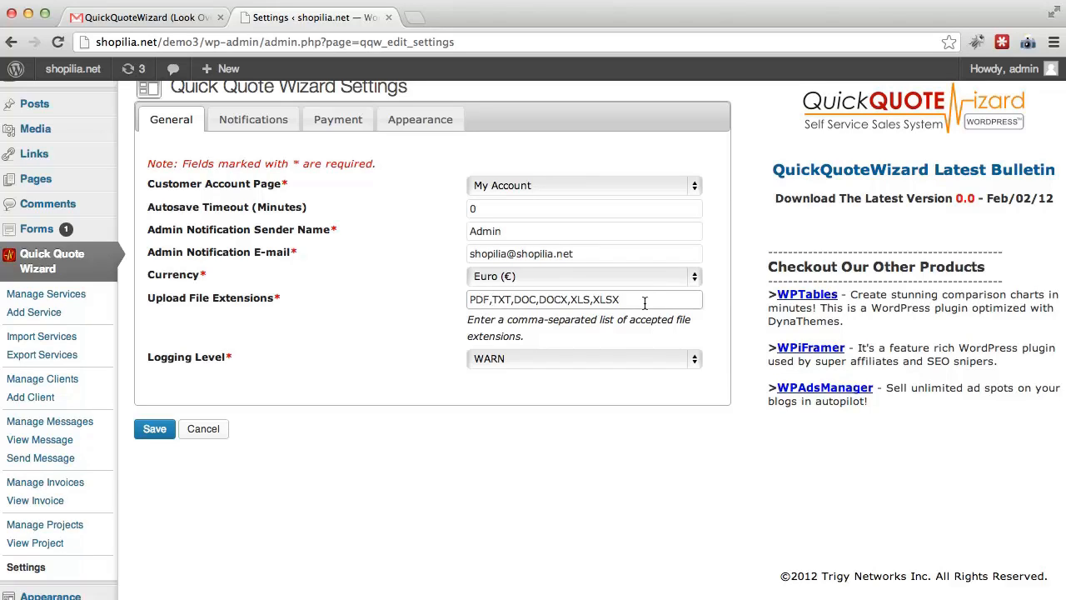
text(,PP)
key(BackSpace)
text(TT,PPTX)
click(639, 299)
key(BackSpace)
key(BackSpace)
text(PT)
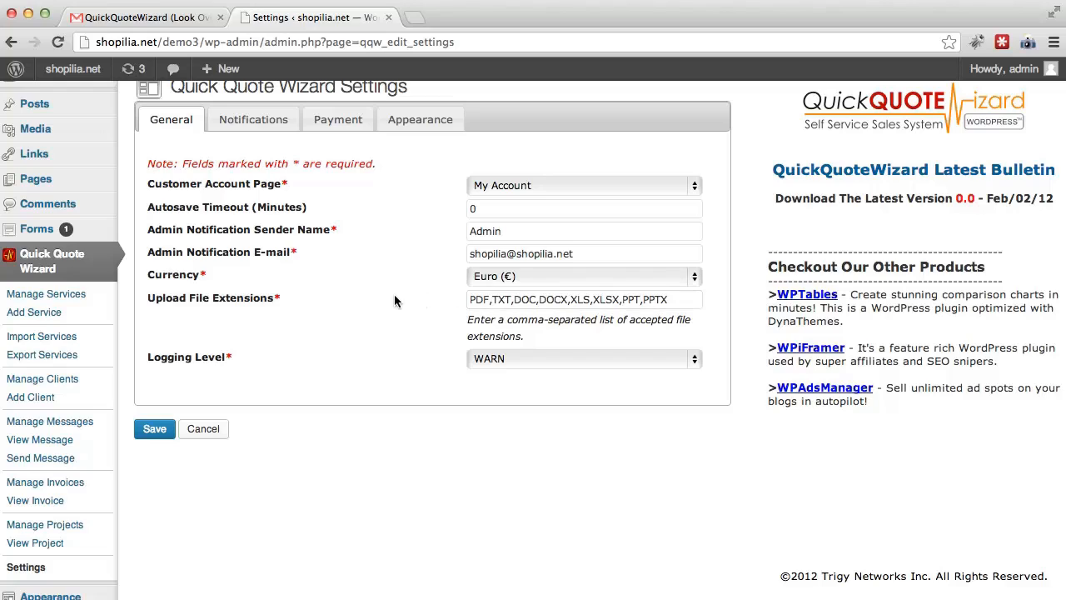
click(425, 326)
- Look through the logging level options and keep WARN selected
click(512, 359)
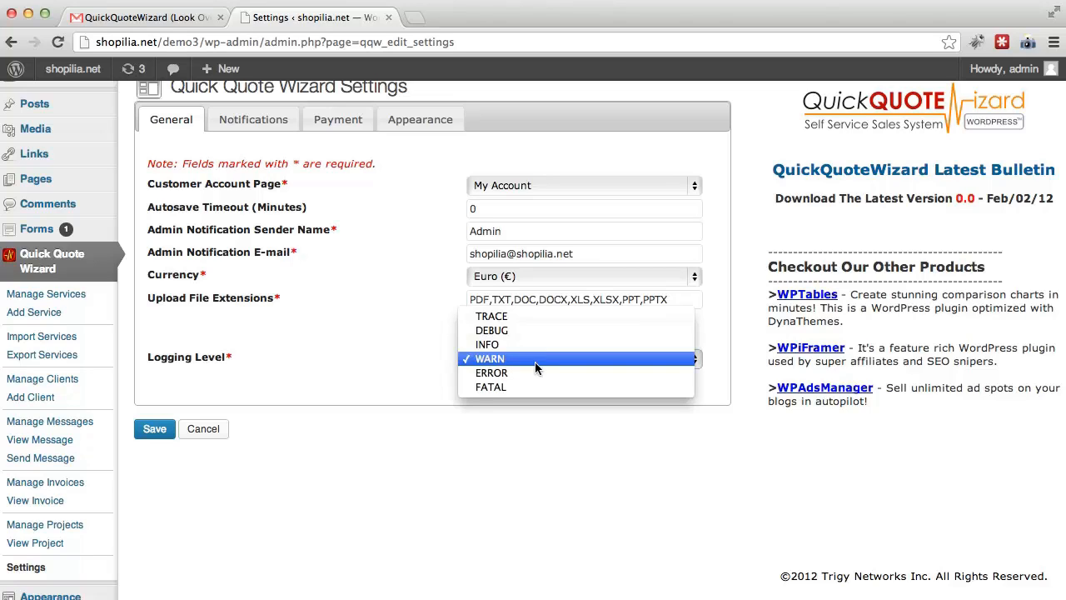
click(534, 362)
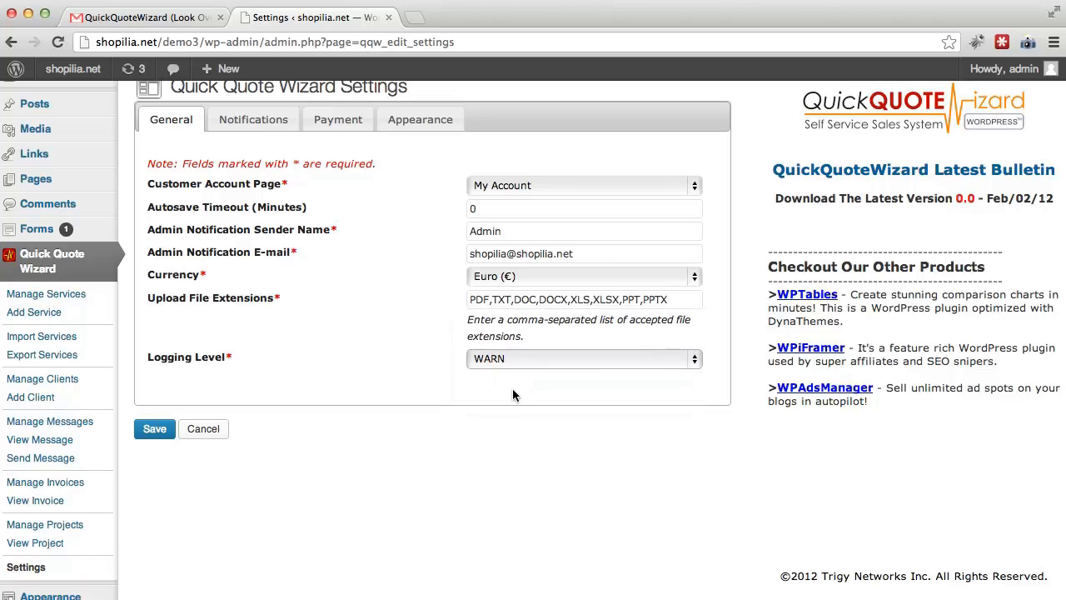
scroll(408, 374, up, 1)
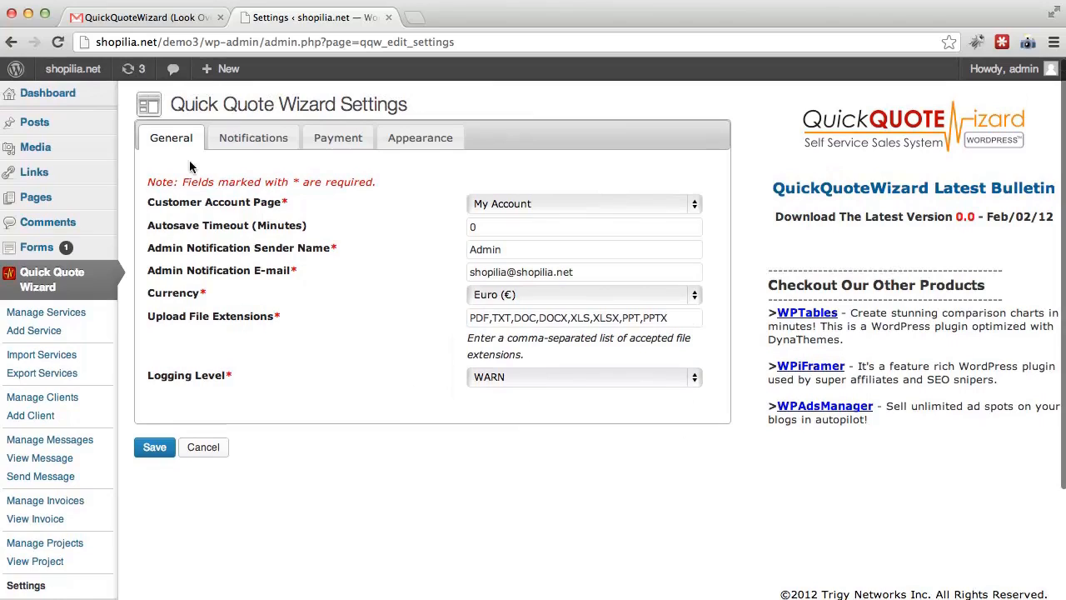
- Browse the available notification templates and view the contents of the Order confirmation template
click(244, 141)
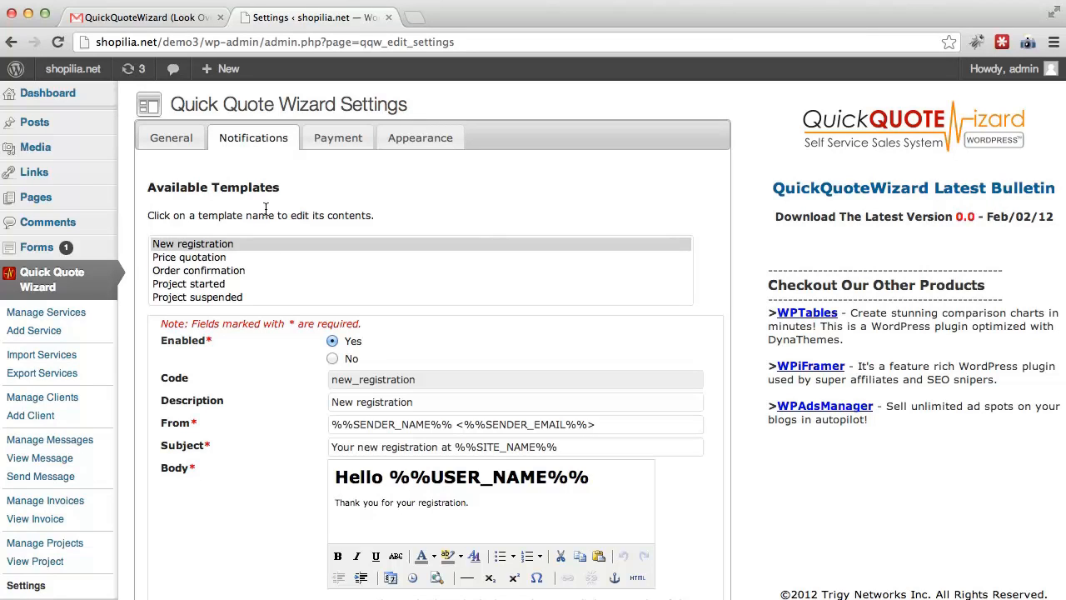
scroll(247, 356, down, 1)
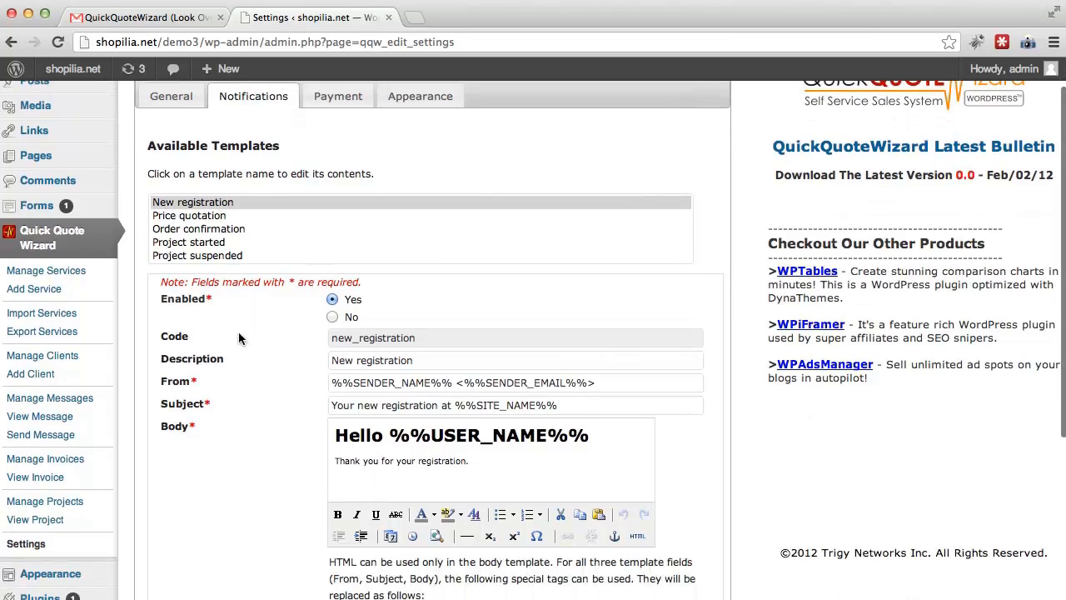
click(251, 229)
scroll(252, 229, down, 3)
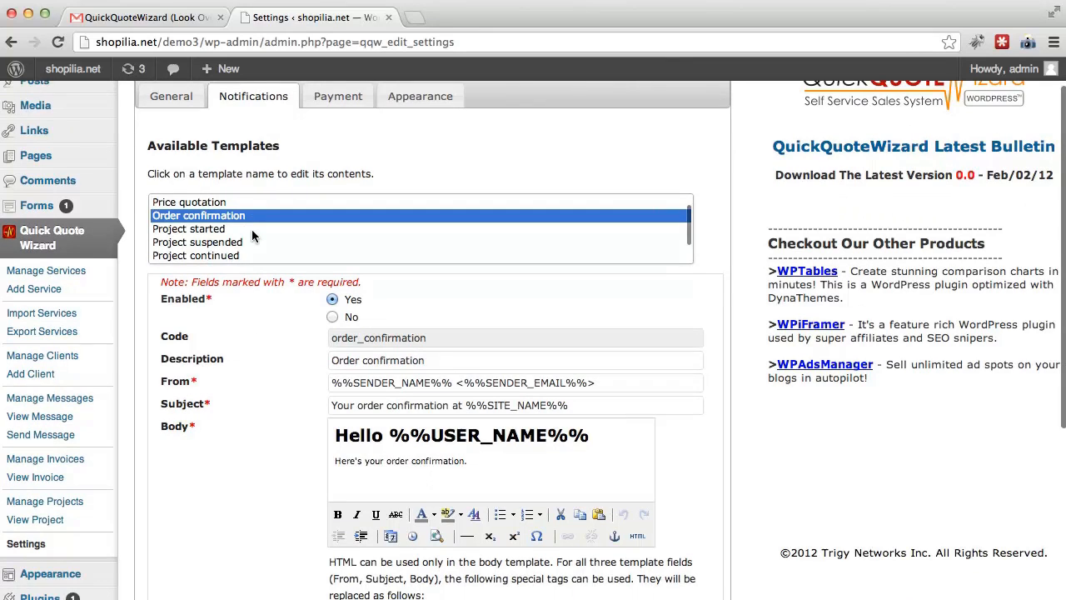
scroll(252, 233, up, 5)
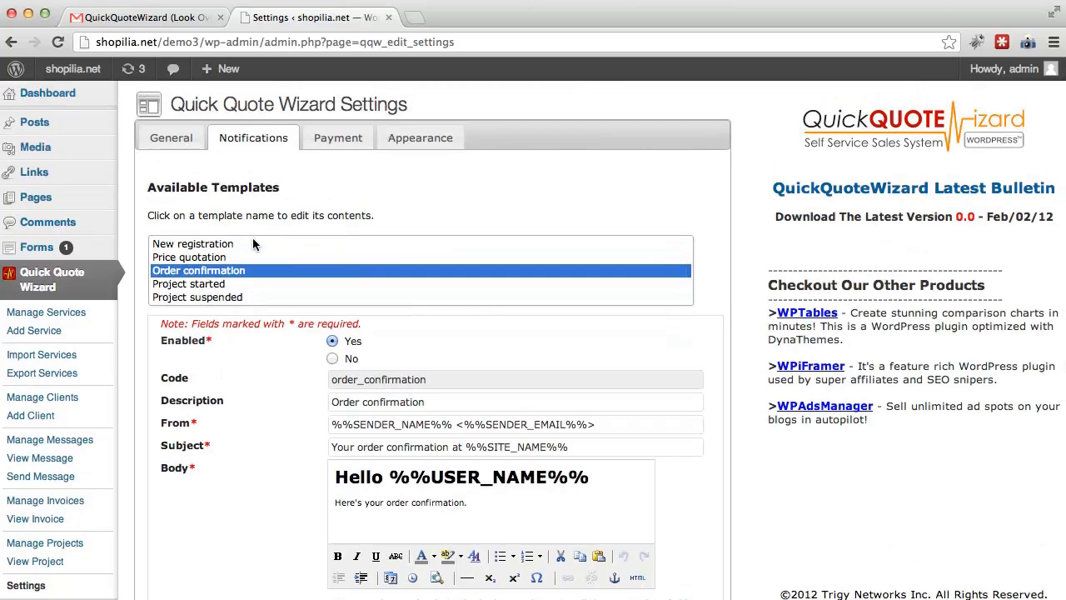
scroll(253, 237, down, 1)
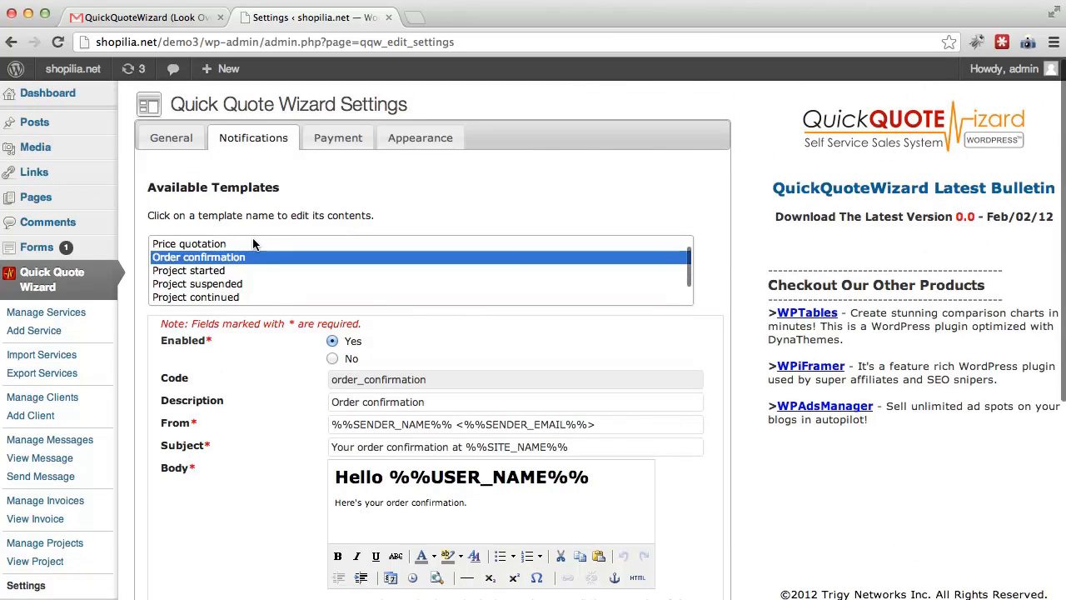
- Change the description of the Project suspended notification template to "Your project is suspended"
click(245, 283)
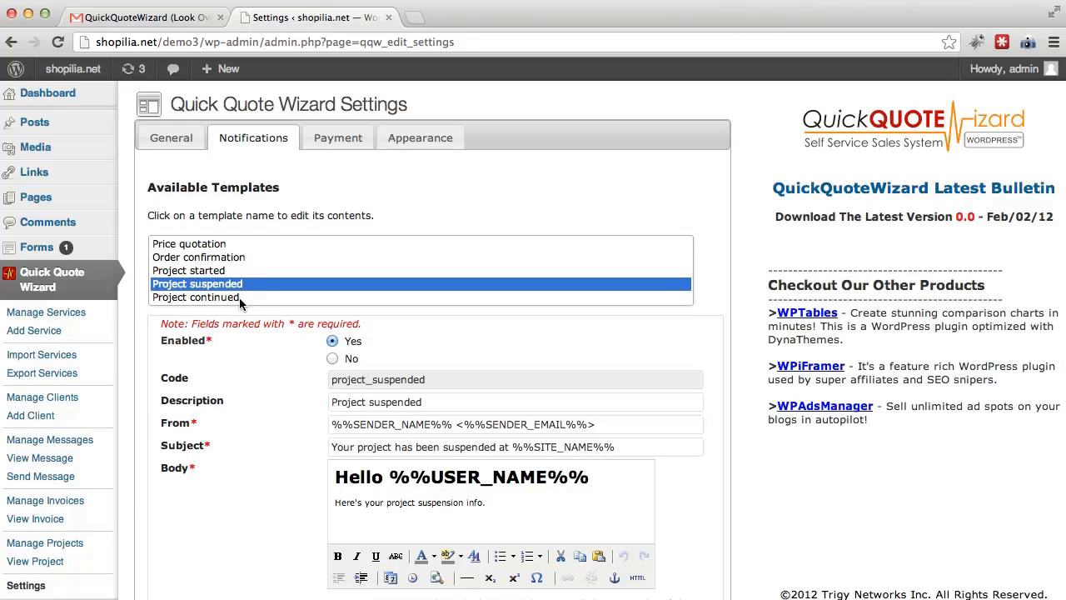
scroll(256, 340, down, 1)
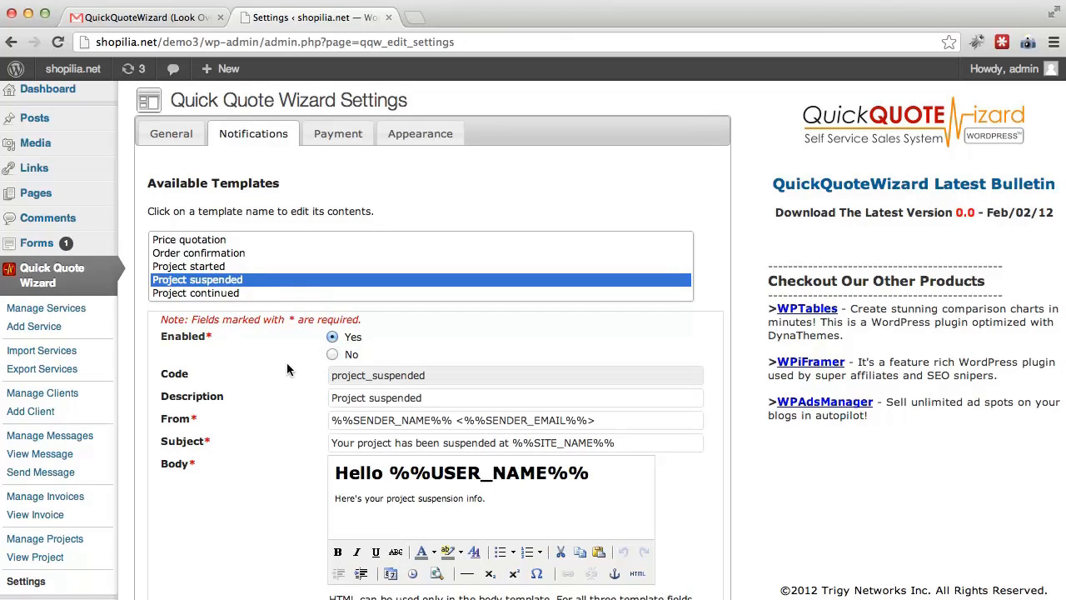
scroll(276, 367, down, 1)
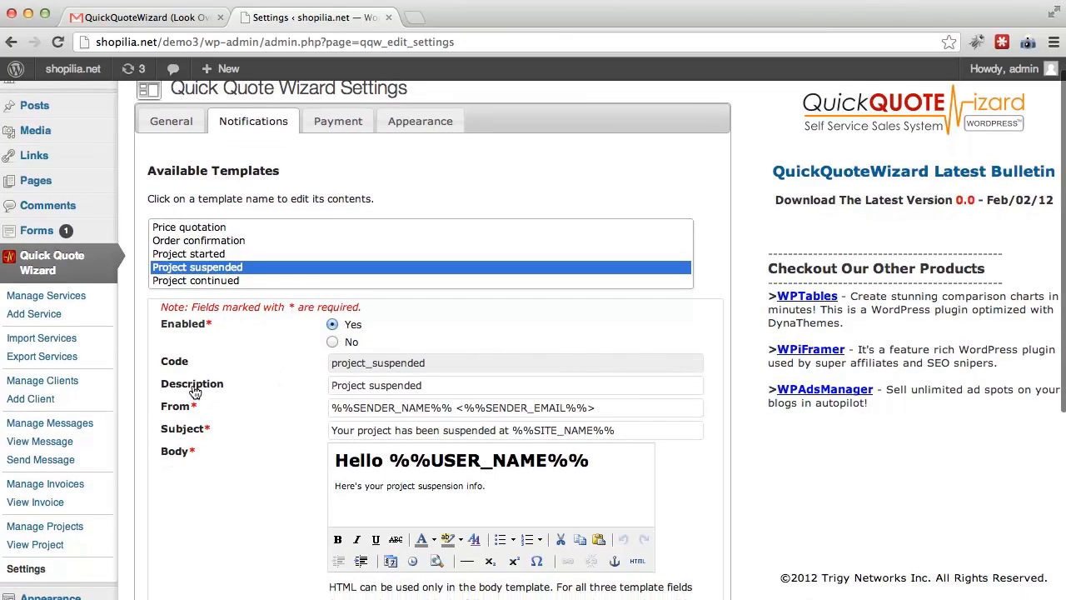
click(336, 385)
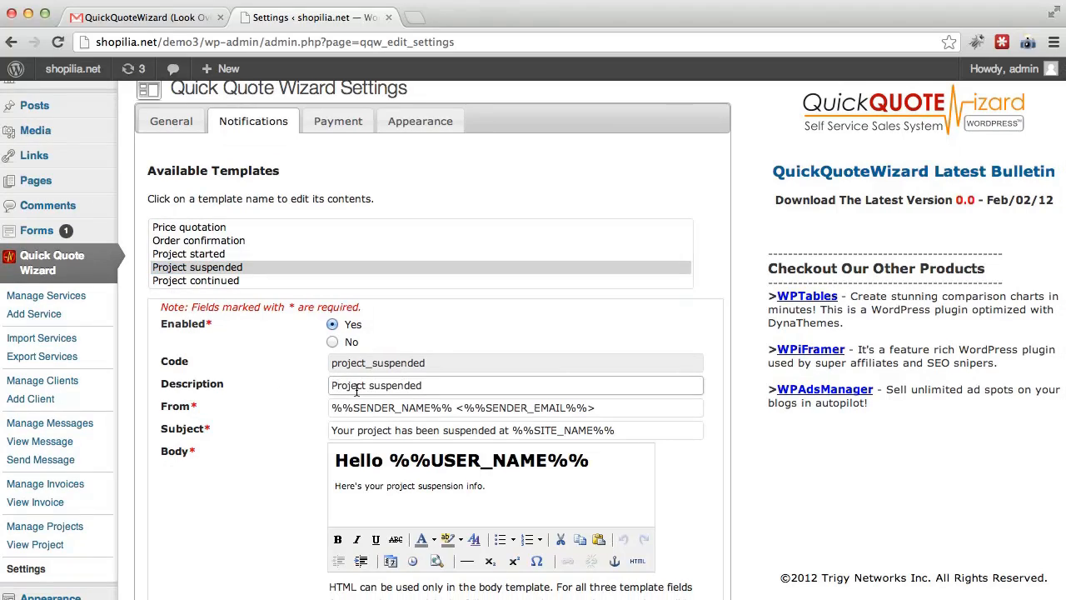
text(Your)
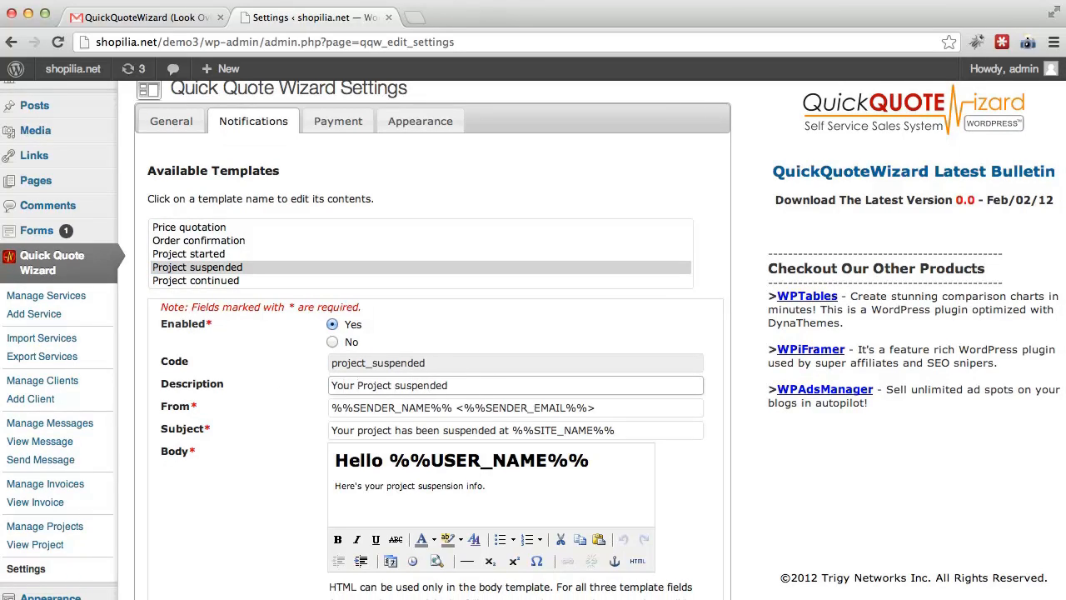
key(Delete)
text(p)
click(403, 387)
text(is)
- Examine the template's From and Subject values and the list of special tags supported below the body
drag(329, 408, 629, 406)
click(628, 407)
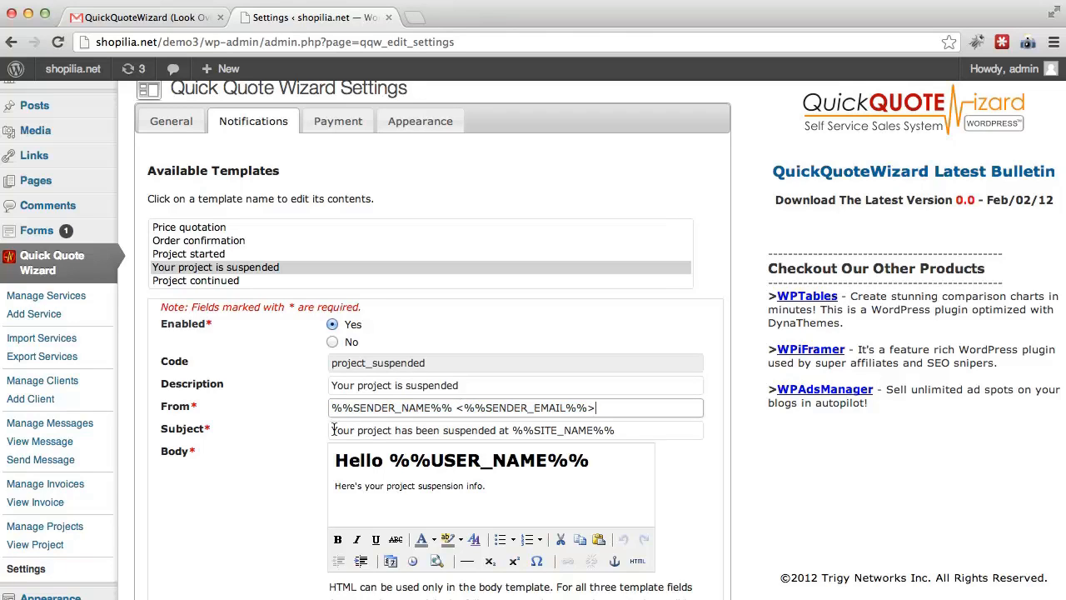
drag(332, 429, 464, 428)
click(420, 428)
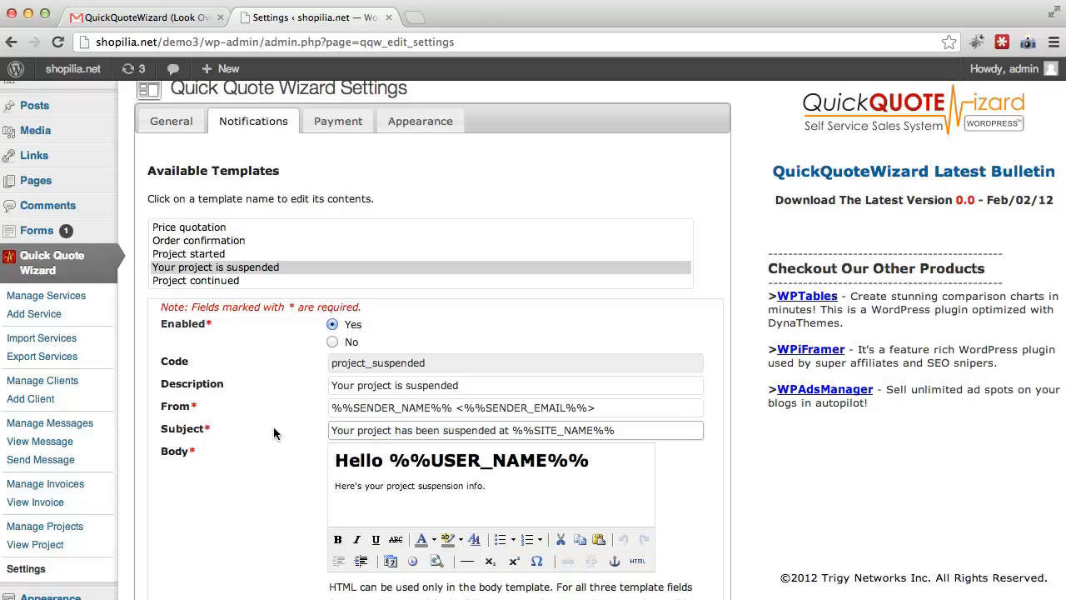
scroll(273, 426, down, 5)
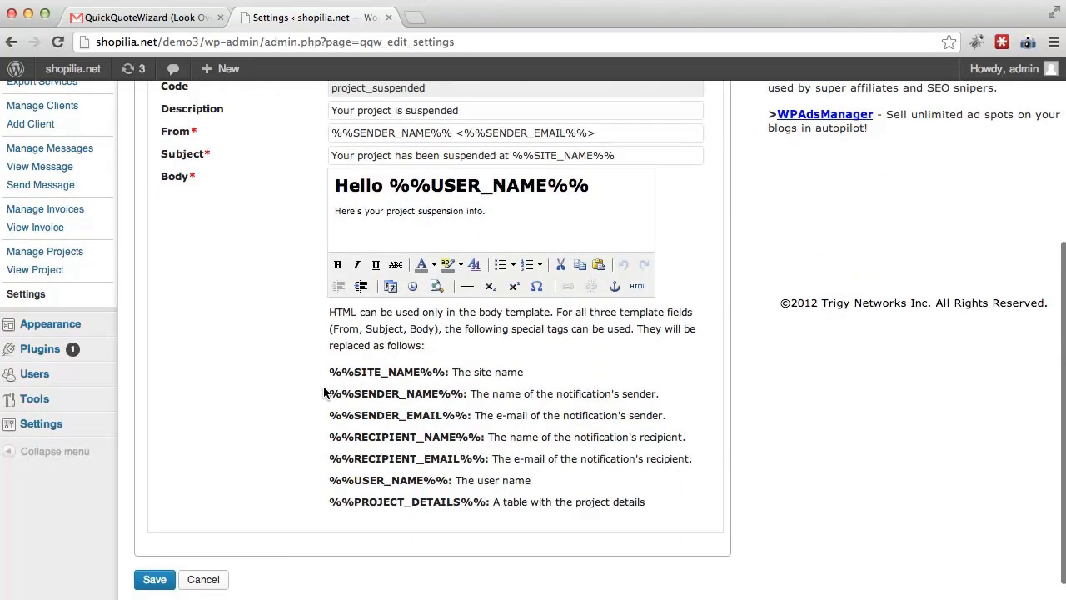
drag(331, 368, 447, 368)
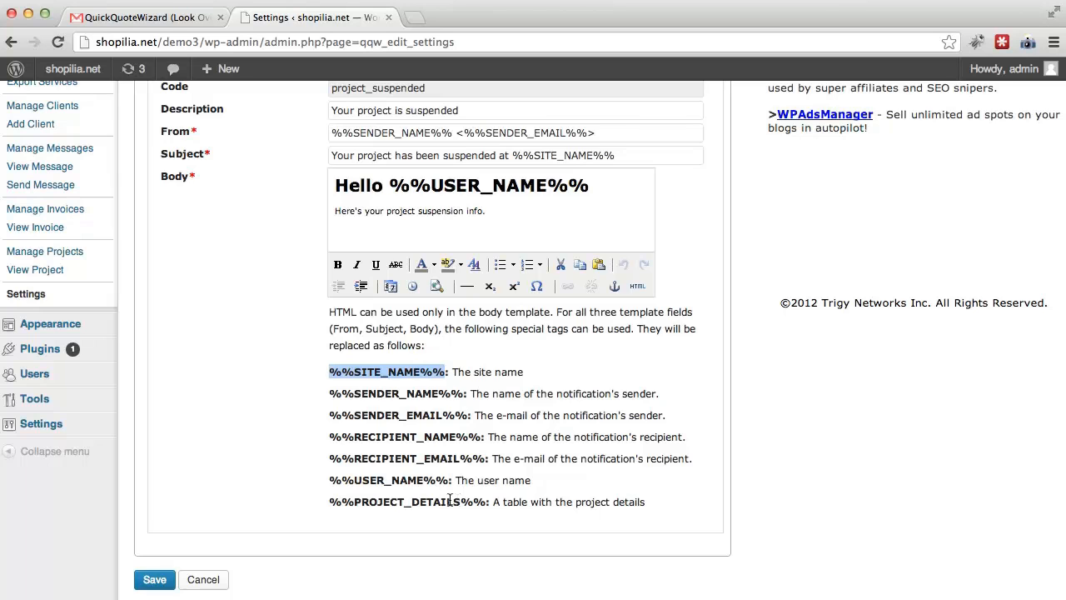
- Save the changed general and notification settings
scroll(423, 497, up, 3)
click(281, 491)
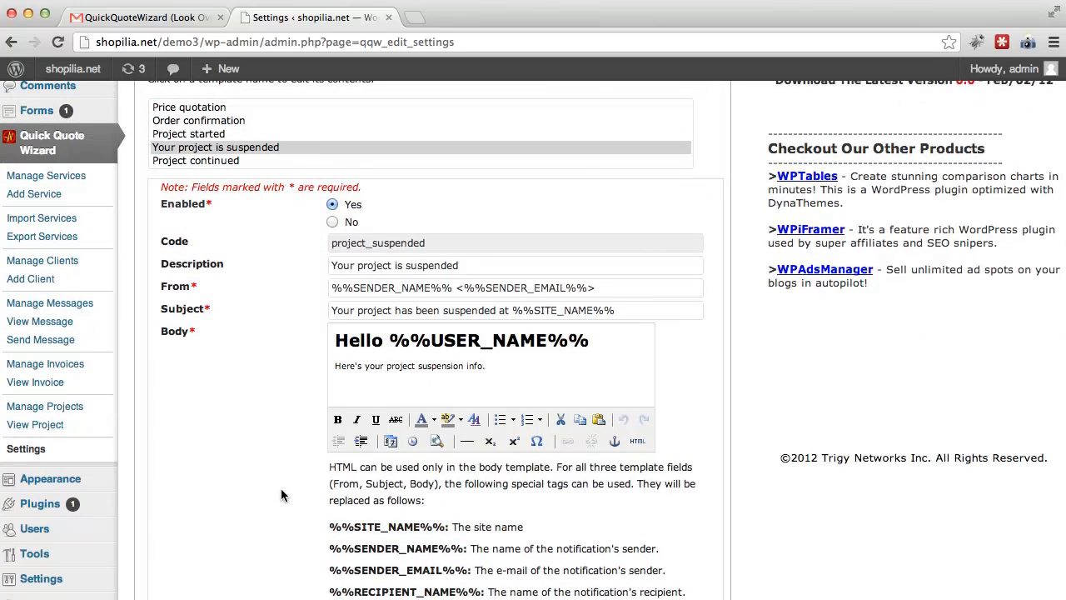
scroll(275, 493, down, 5)
click(156, 547)
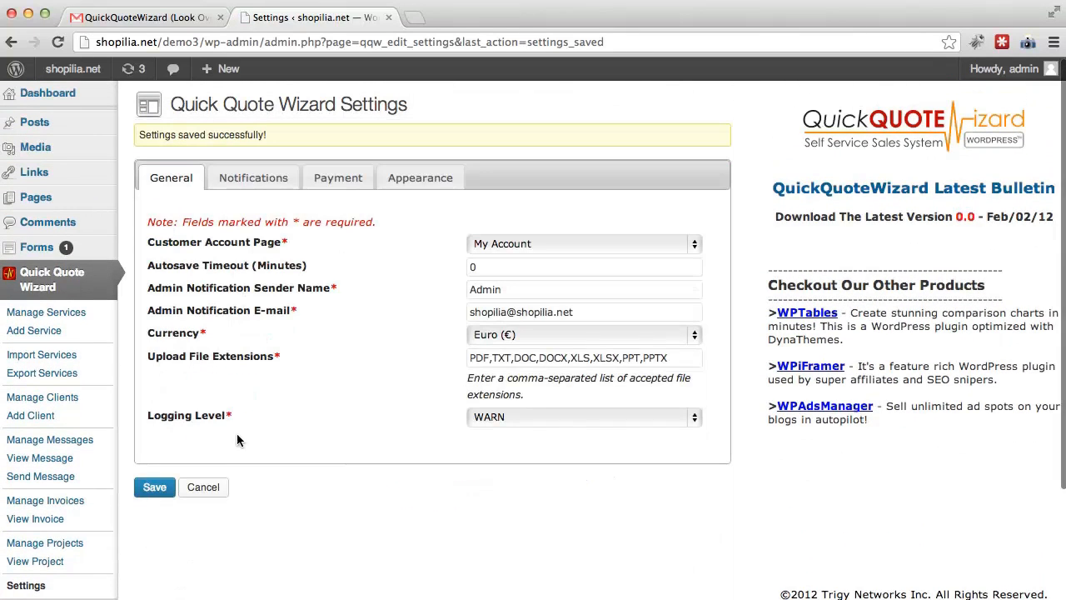
- In the payment settings, try out other installment options and leave only 1 Installment as an available payment mode
click(348, 188)
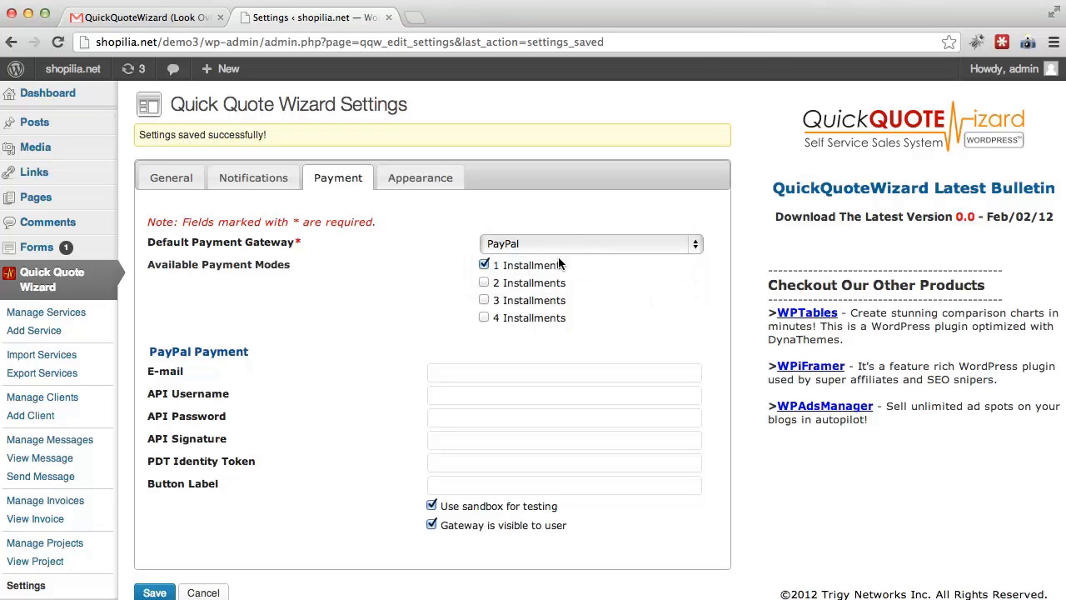
scroll(433, 280, down, 1)
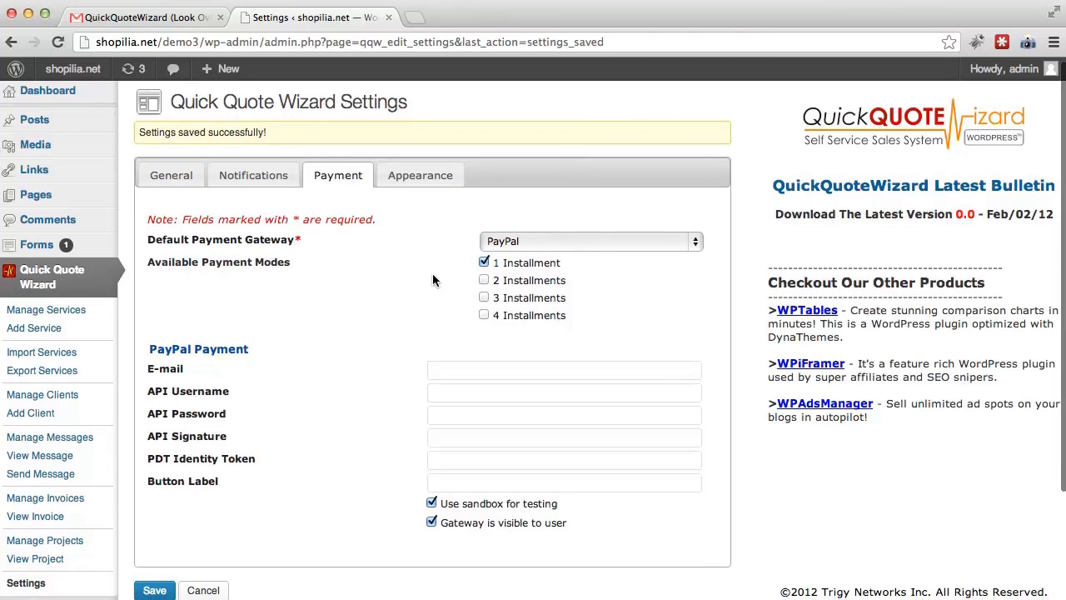
click(485, 283)
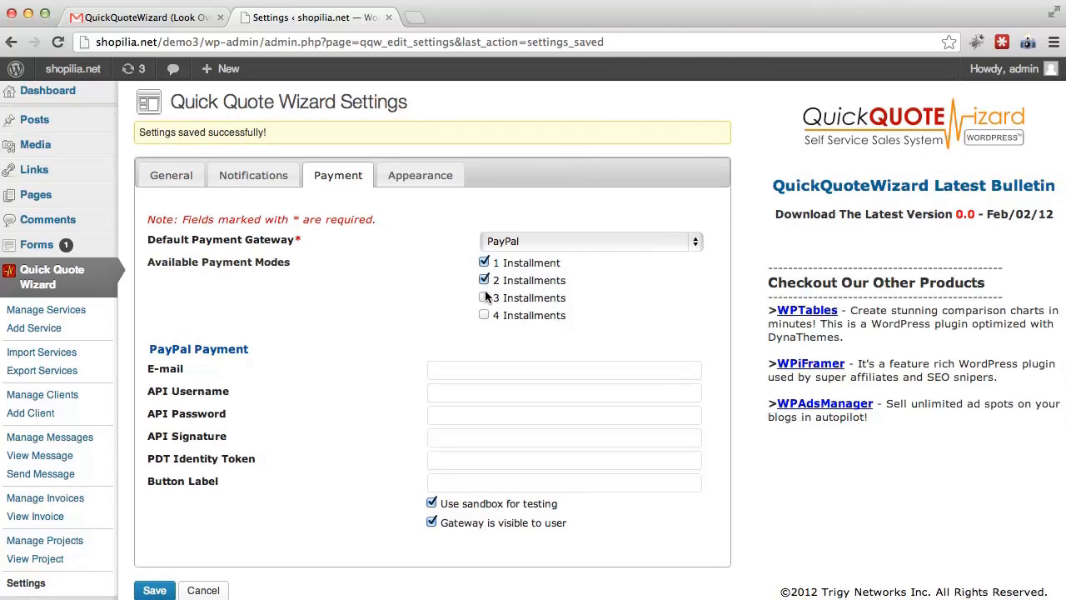
click(485, 263)
click(485, 314)
click(484, 281)
scroll(412, 315, down, 2)
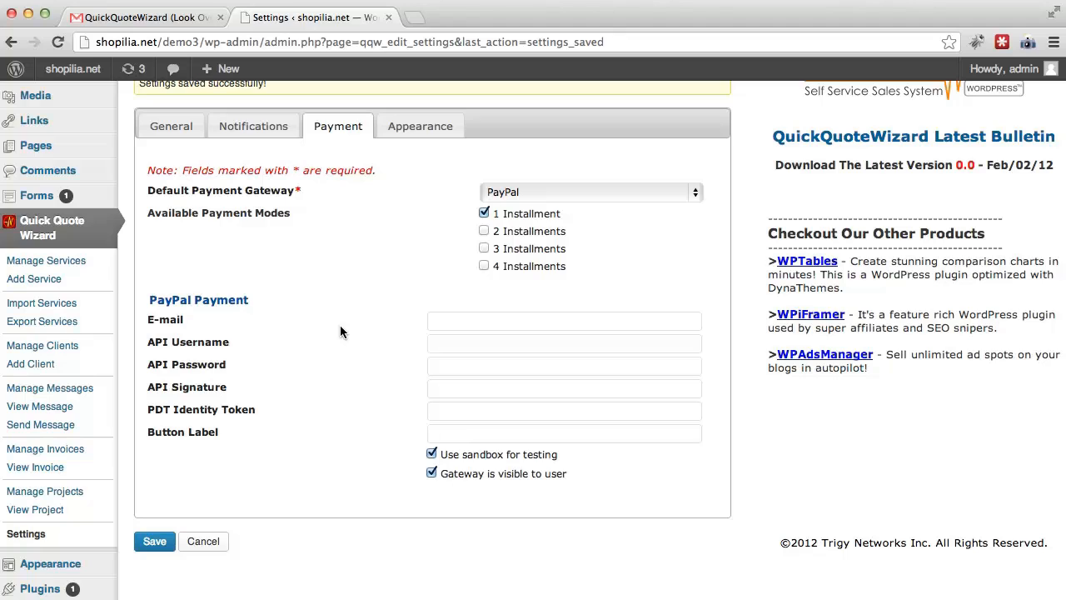
- Check the available default payment gateways, keep PayPal selected, and review the PayPal payment fields
click(626, 193)
click(626, 181)
scroll(388, 391, up, 2)
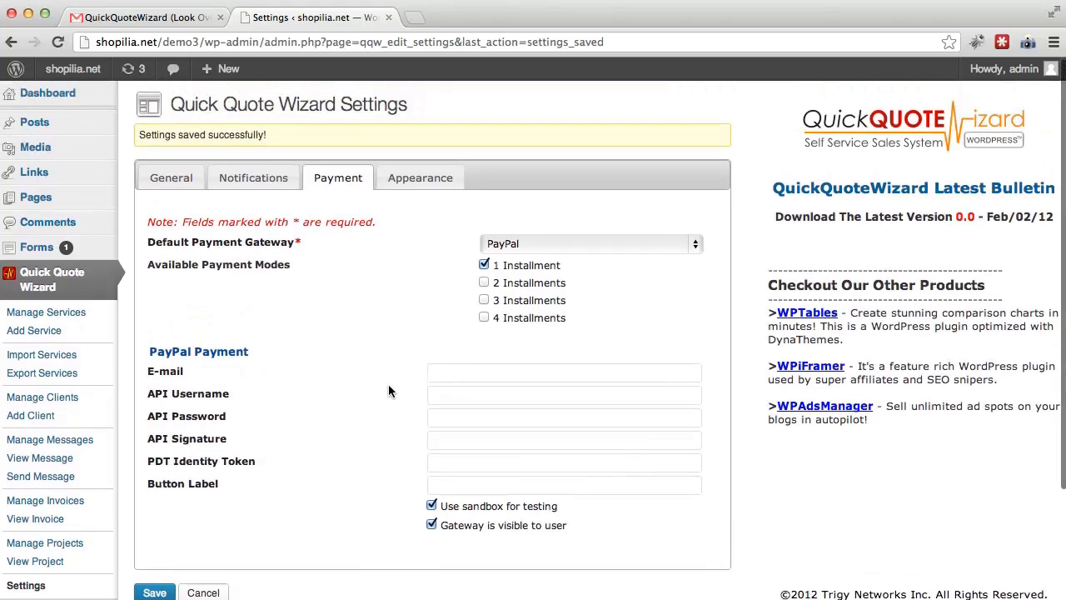
scroll(388, 391, down, 1)
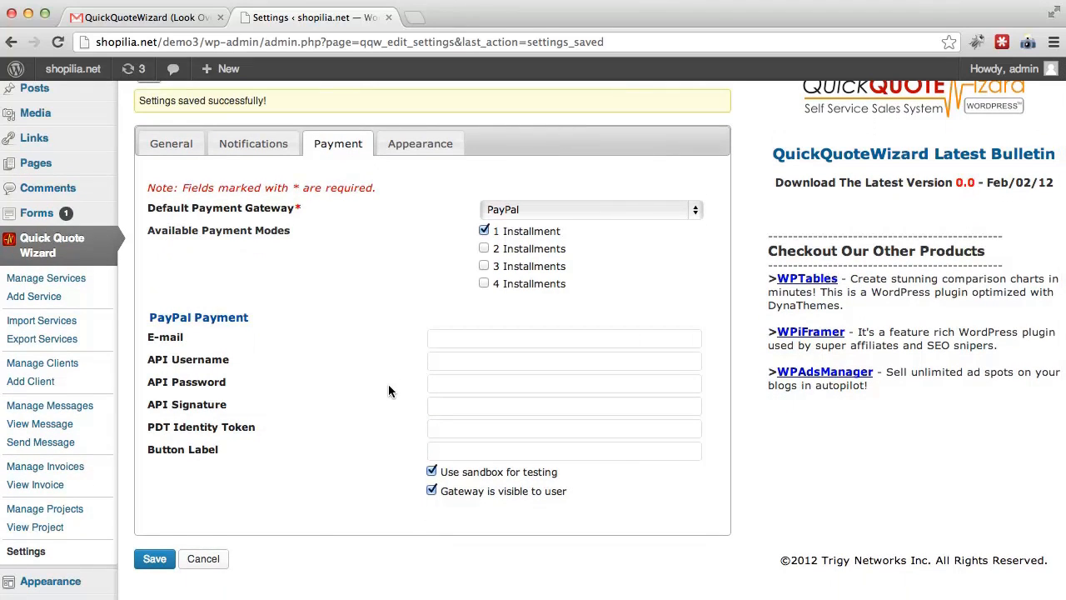
scroll(388, 391, down, 1)
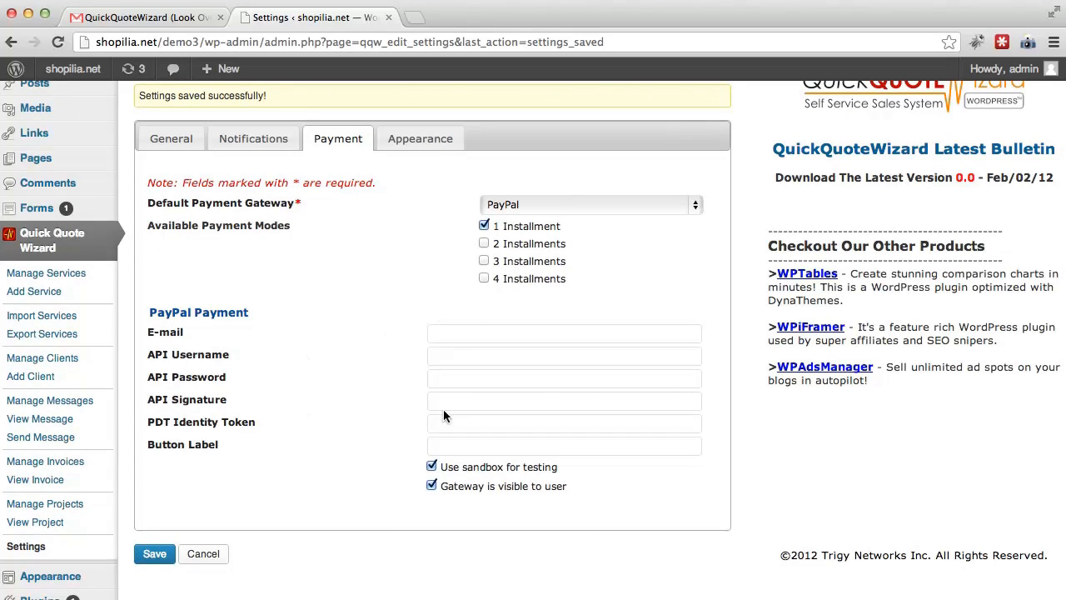
- In the plugin's appearance settings, set the front end look to Blue and inspect the color picker without choosing another color
click(430, 146)
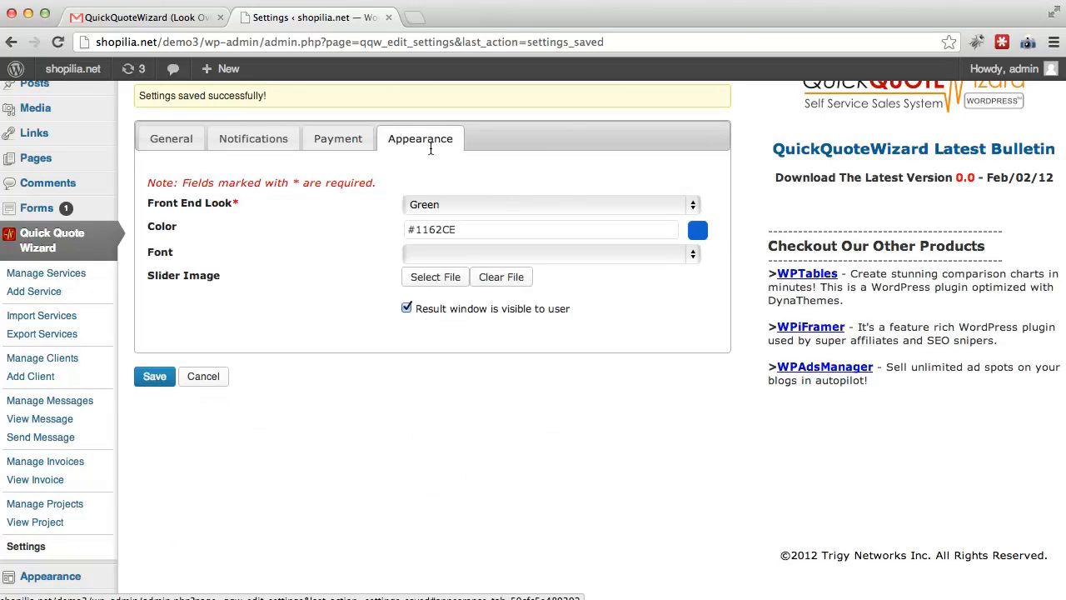
scroll(329, 231, up, 2)
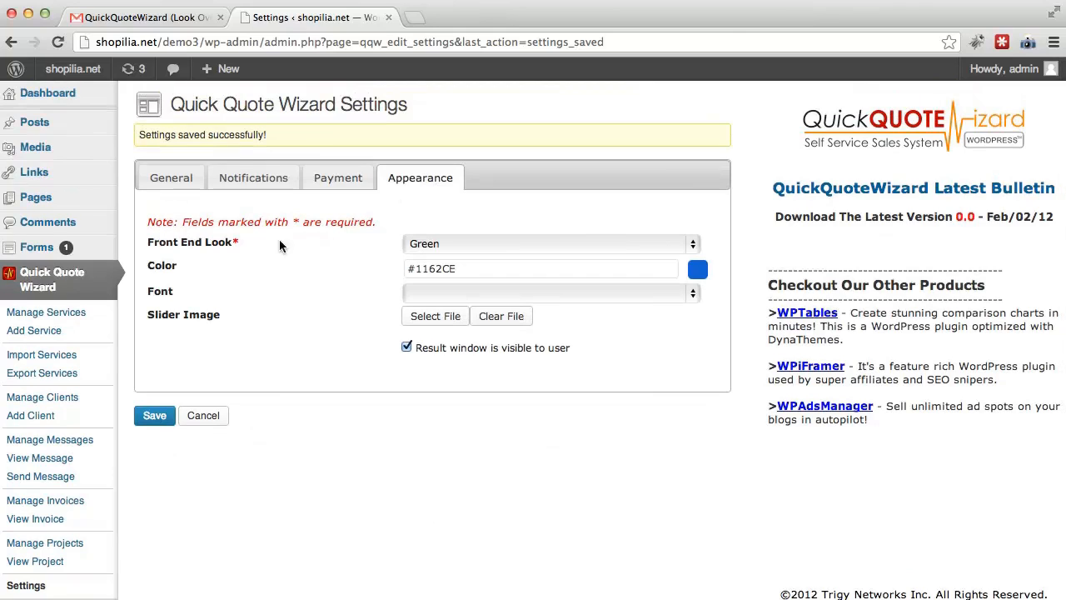
click(537, 243)
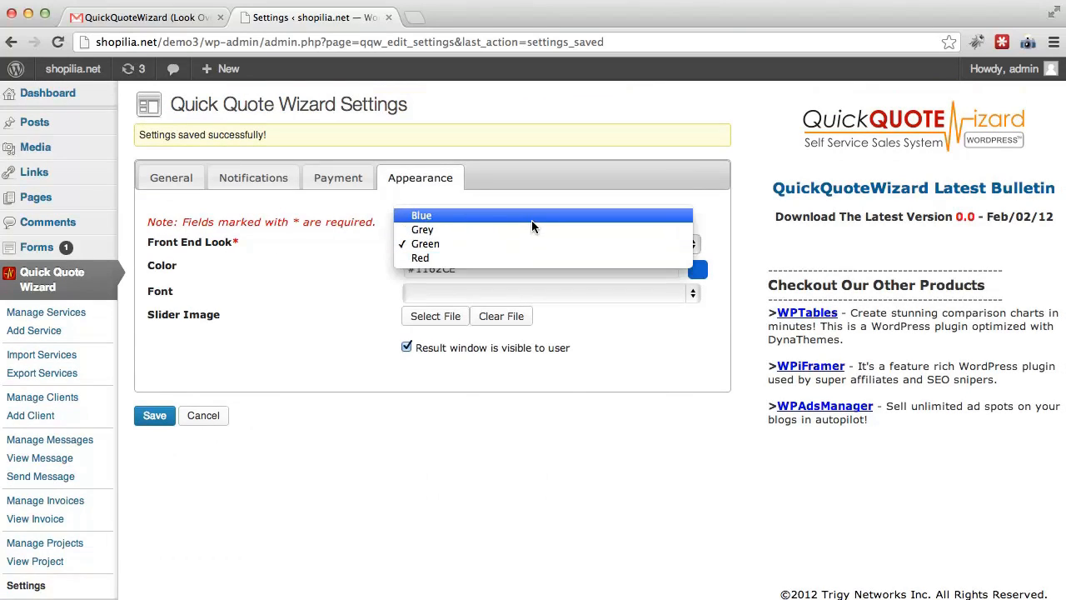
click(531, 216)
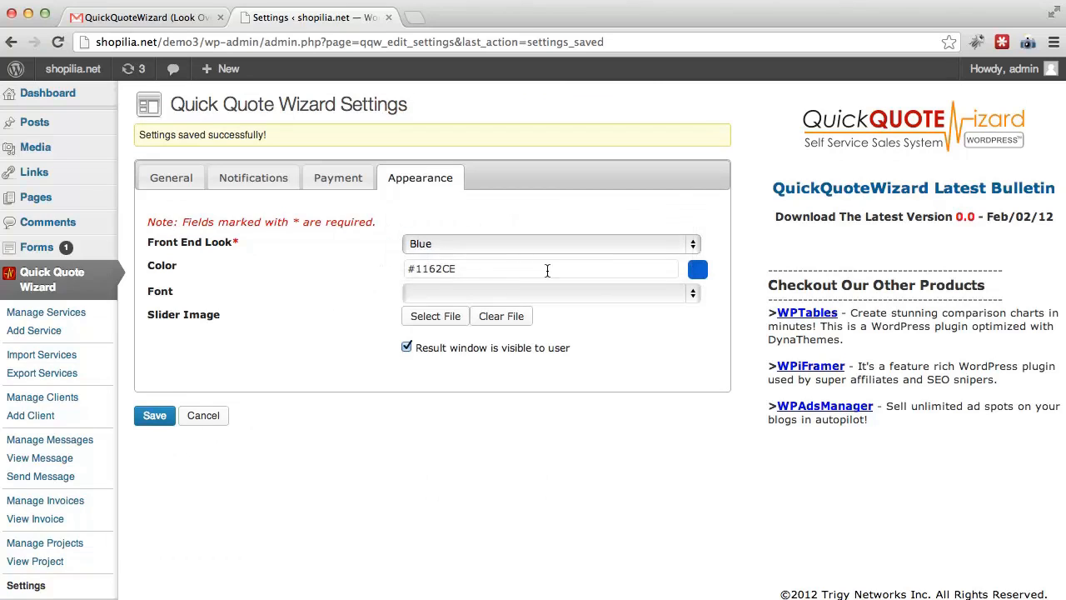
click(547, 270)
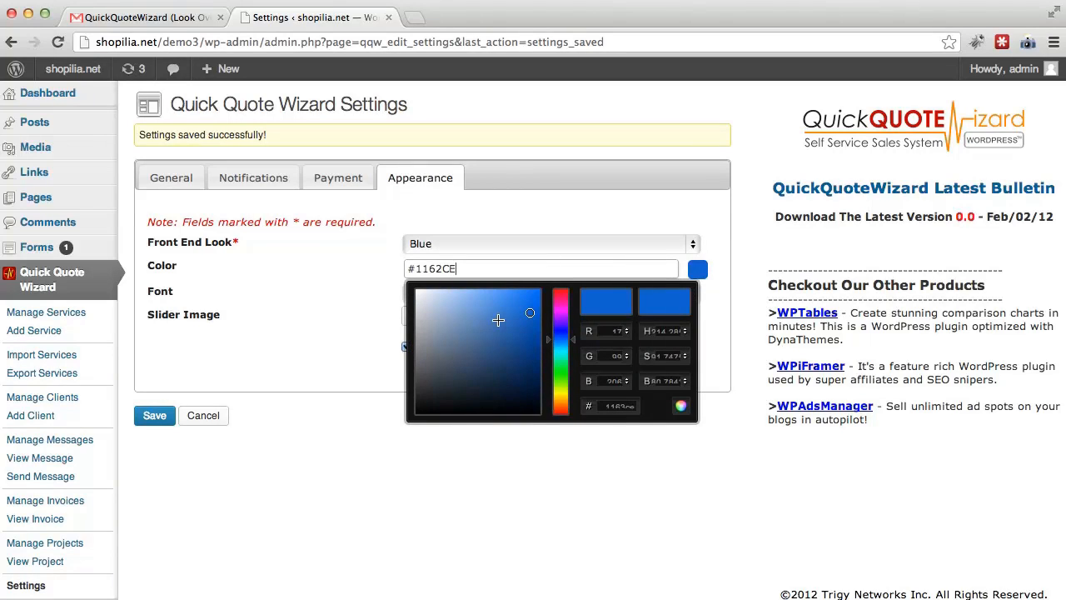
click(339, 312)
- Set the font to Arial and save the settings with the result window kept visible to the user
click(446, 293)
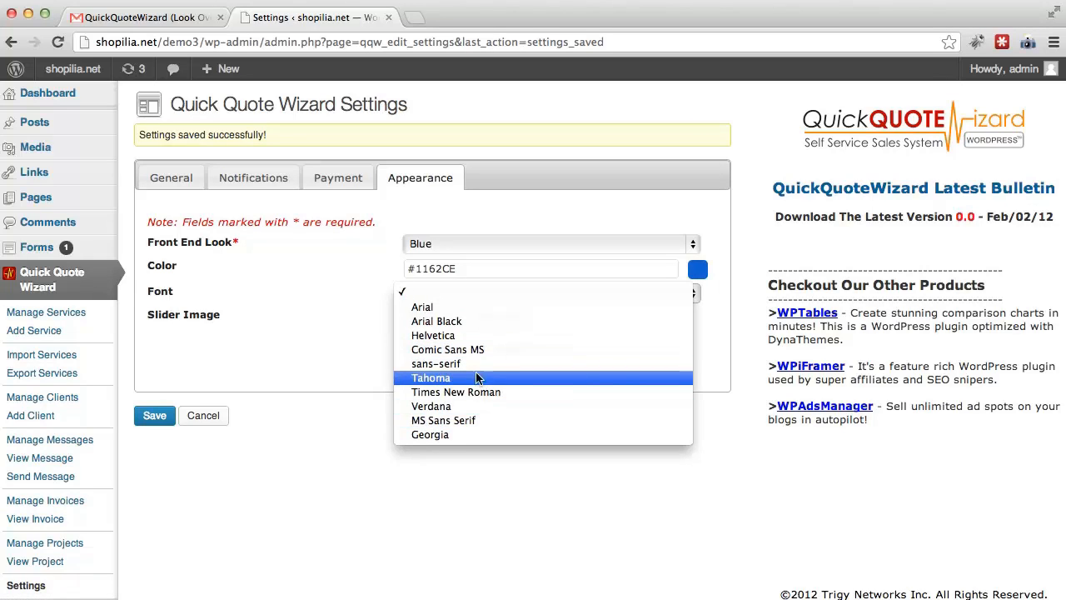
click(471, 311)
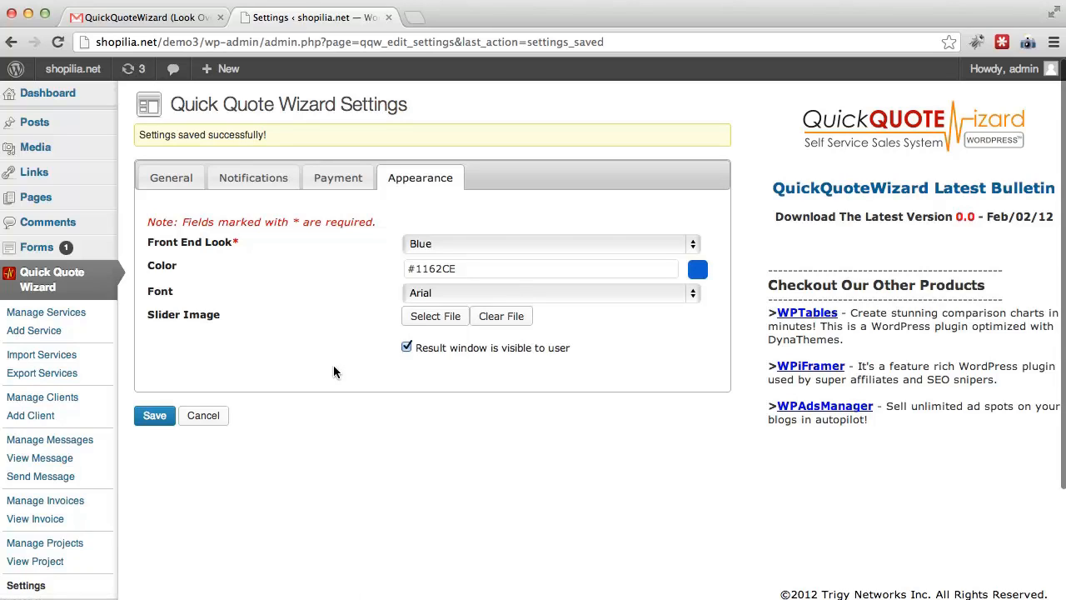
click(407, 349)
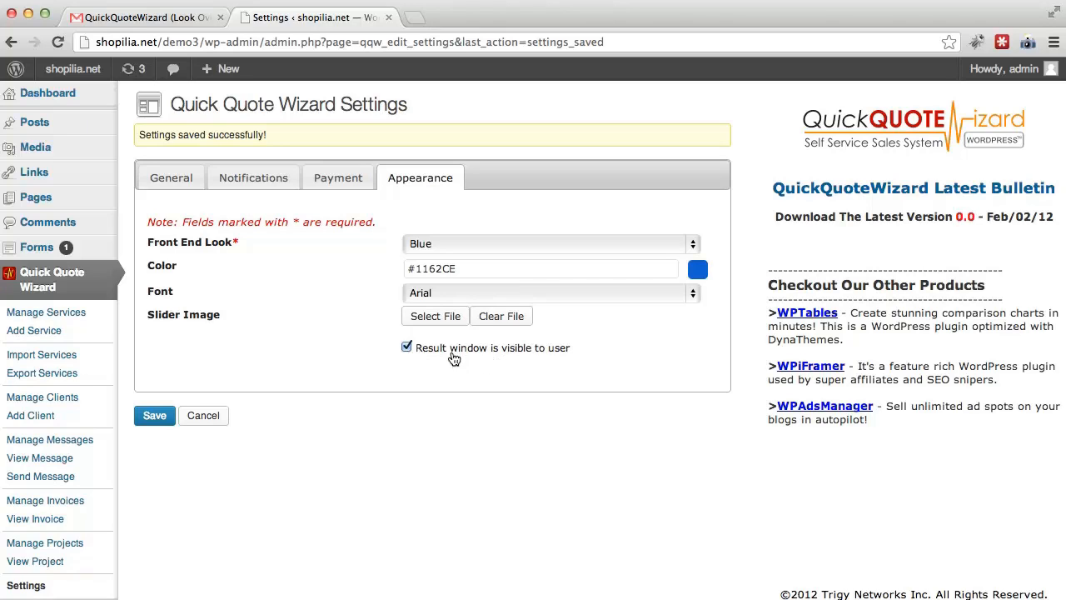
click(160, 417)
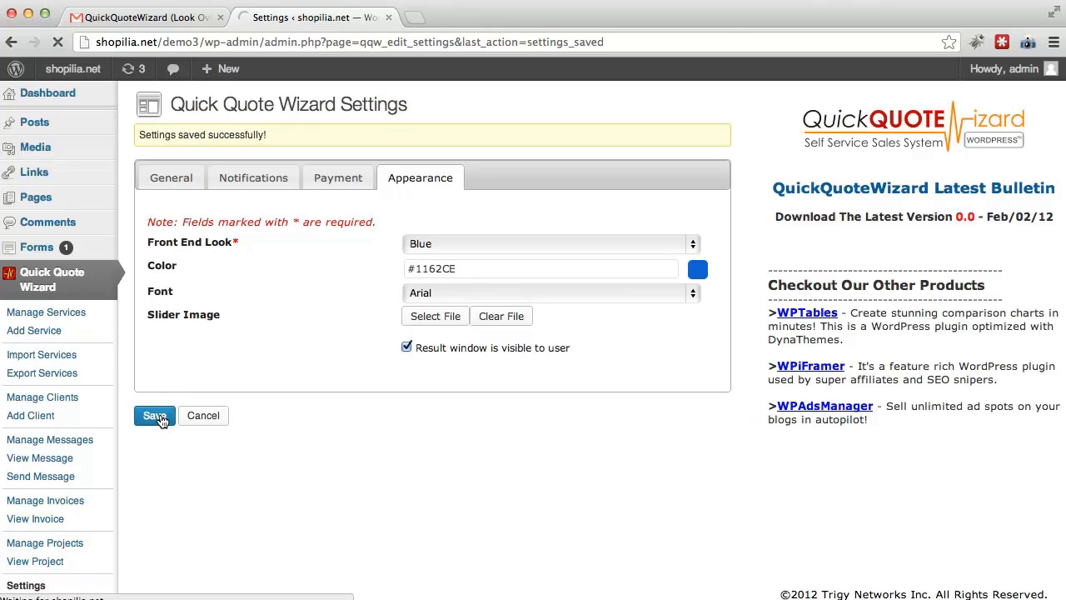